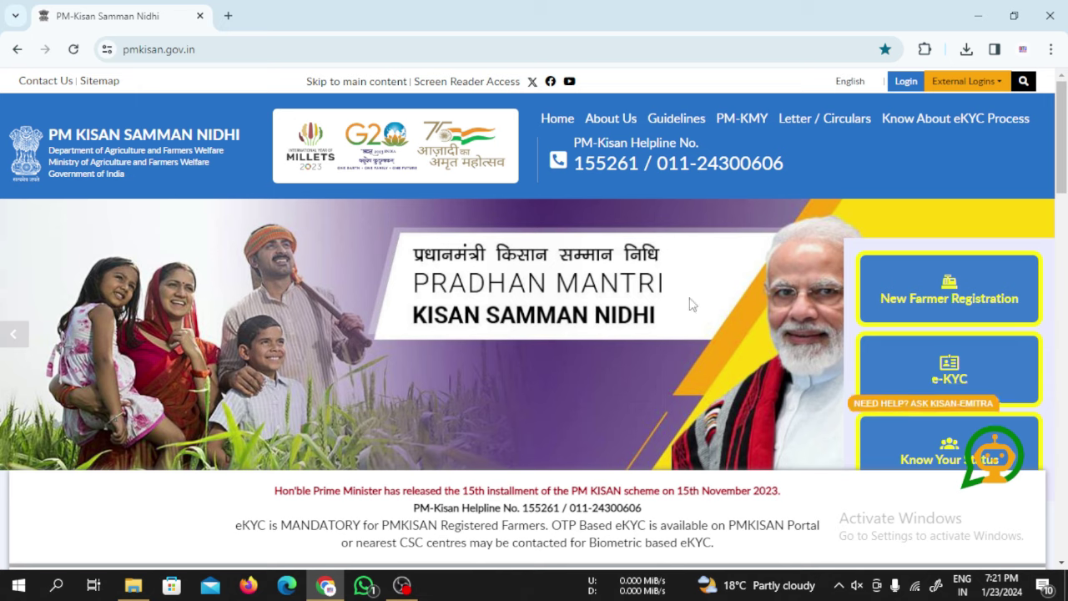
- Scroll to Farmers Corner on the home page and choose New Farmer Registration
scroll(620, 336, down, 3)
scroll(581, 342, down, 6)
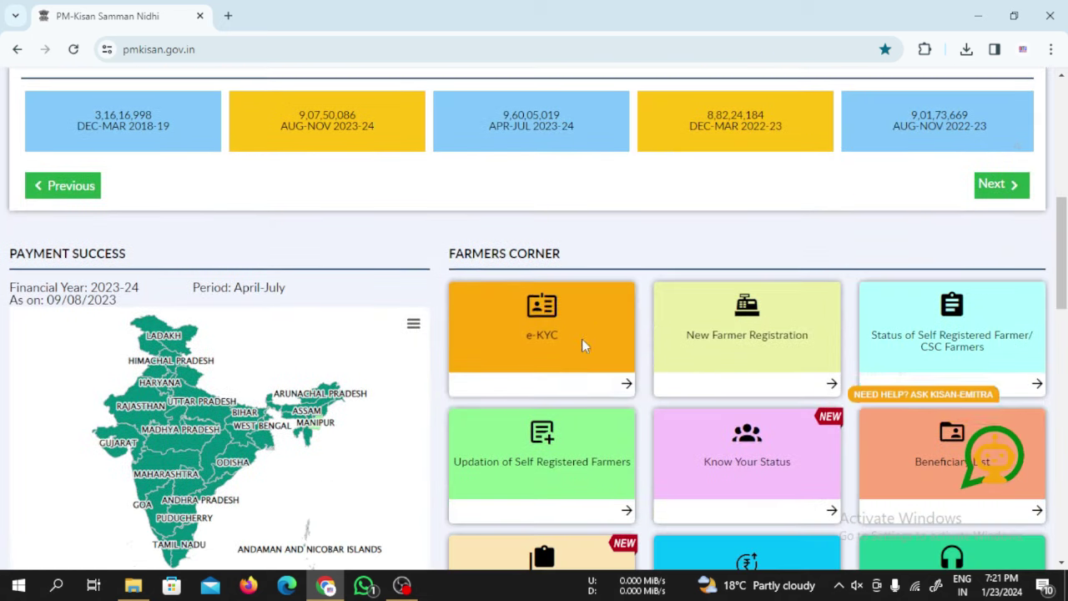
scroll(585, 355, up, 5)
scroll(588, 357, up, 2)
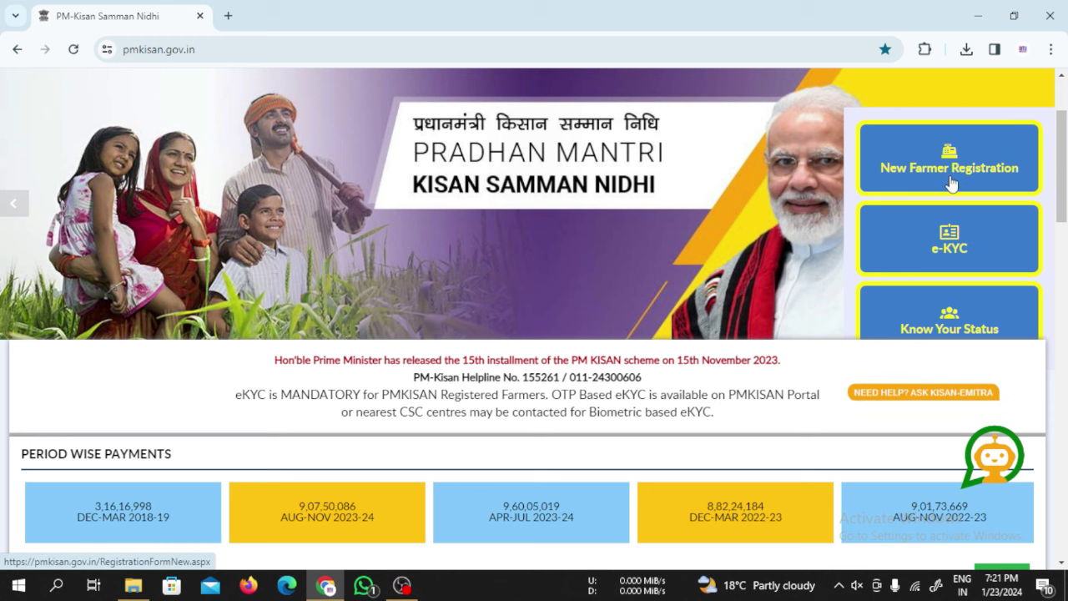
scroll(884, 209, down, 5)
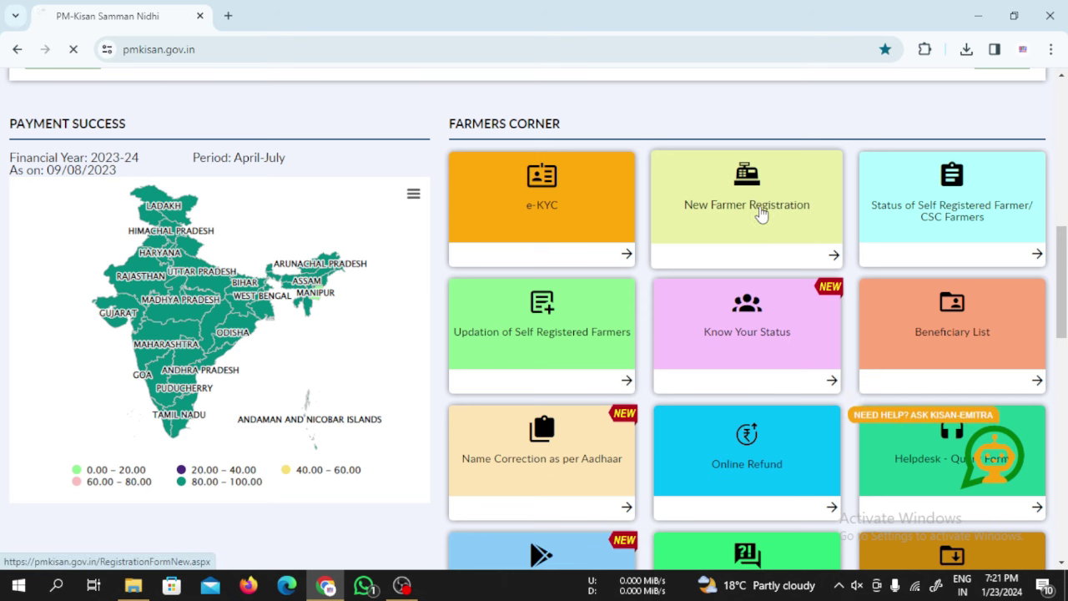
click(762, 215)
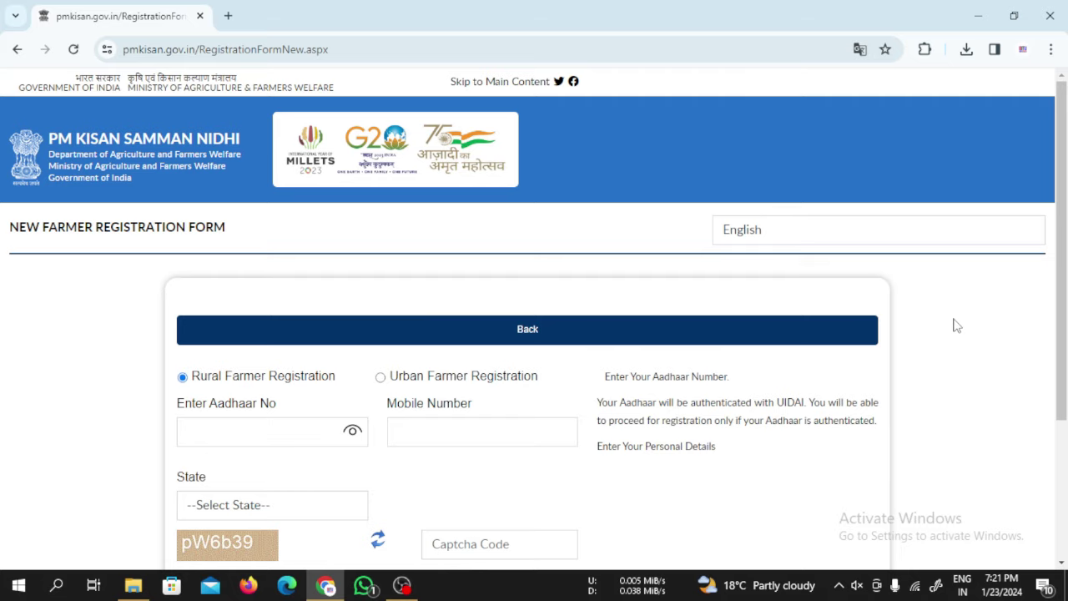
- Select ASSAM as the state and begin entering the captcha code
scroll(948, 325, down, 2)
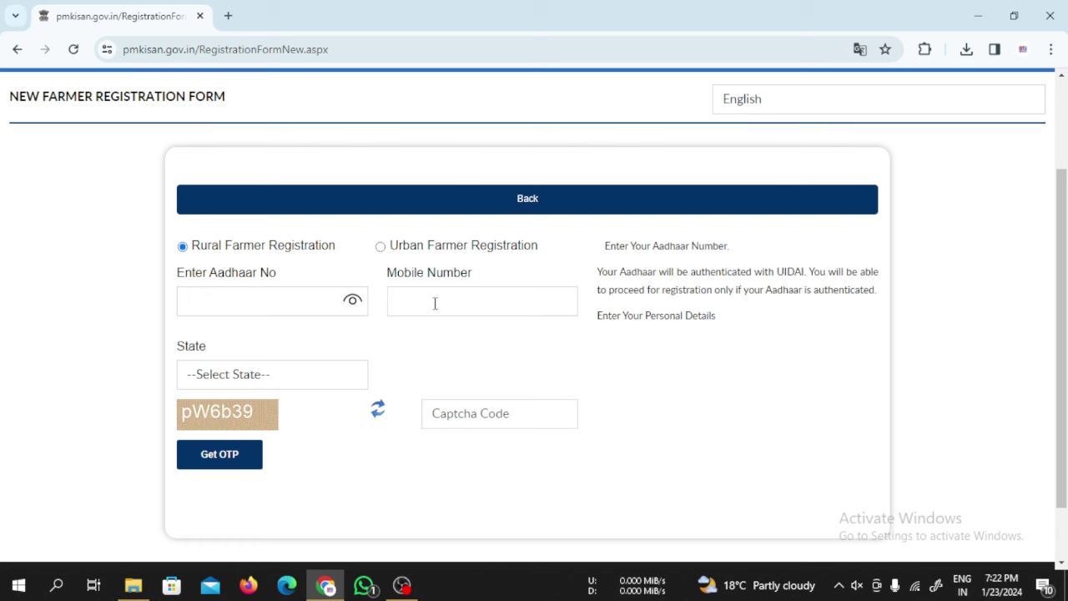
click(256, 381)
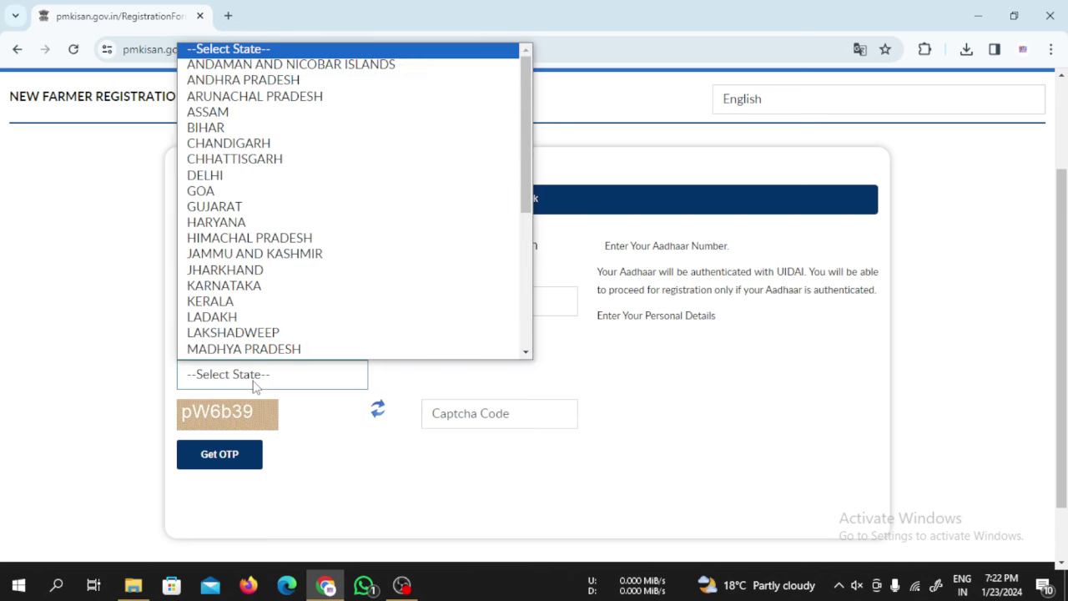
click(242, 120)
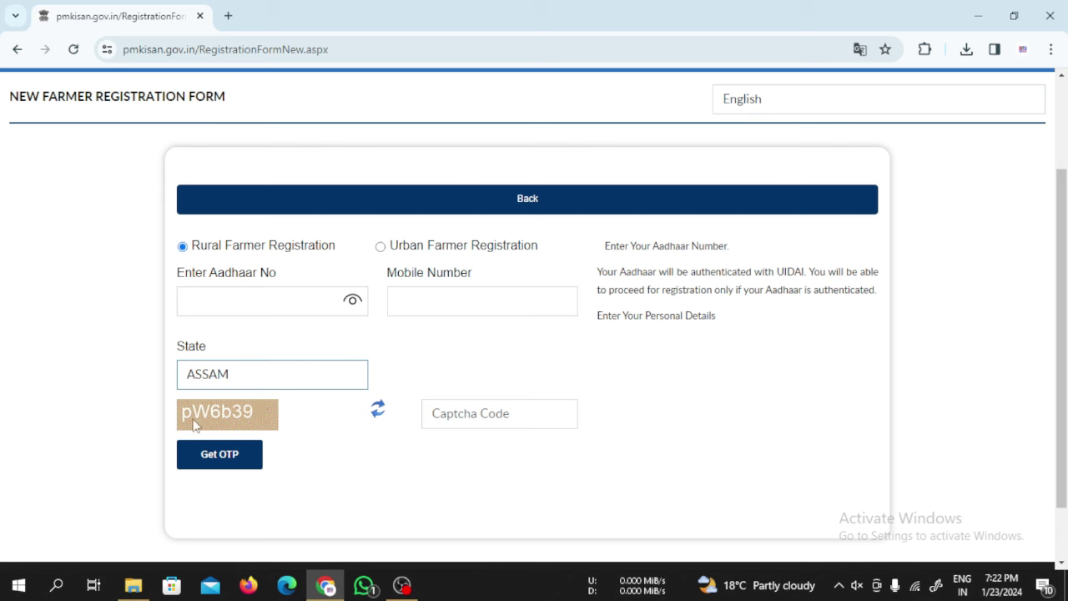
click(481, 417)
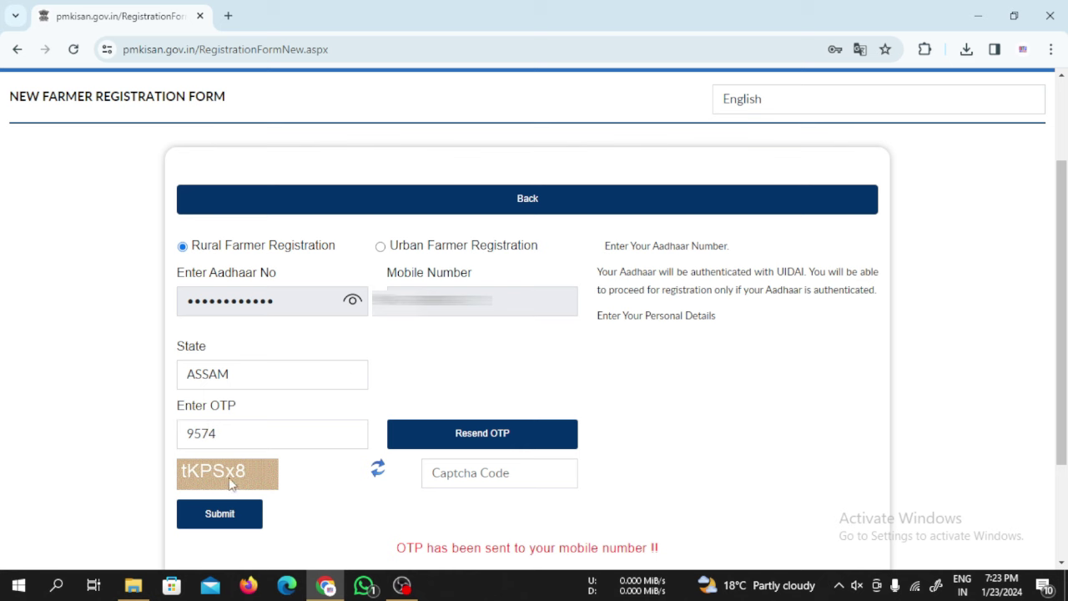
- Submit the mobile OTP with captcha tKPSx8
click(491, 474)
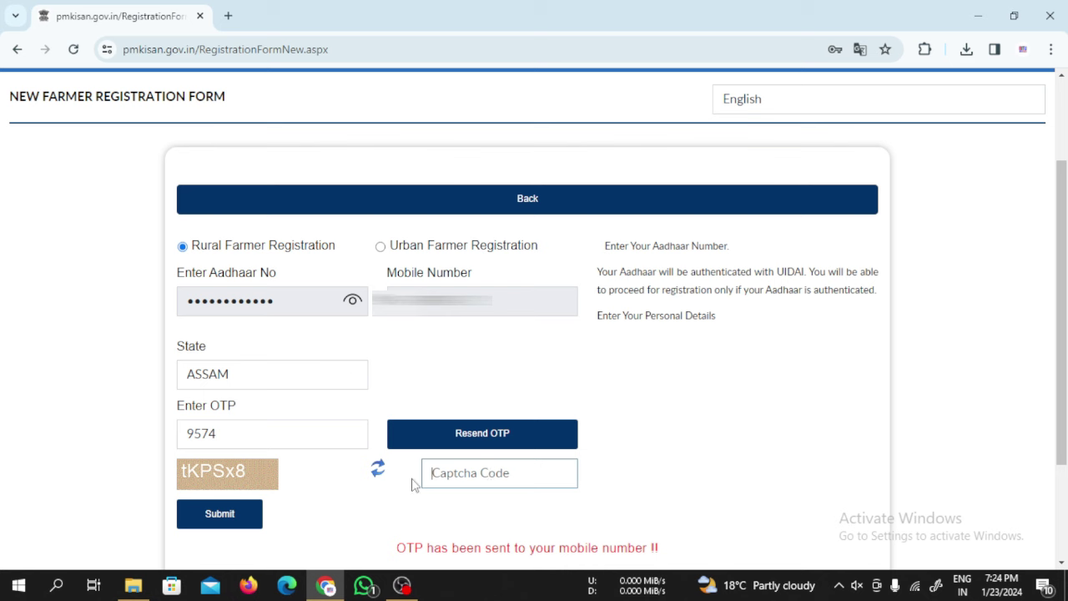
text(tKPSx8)
click(229, 522)
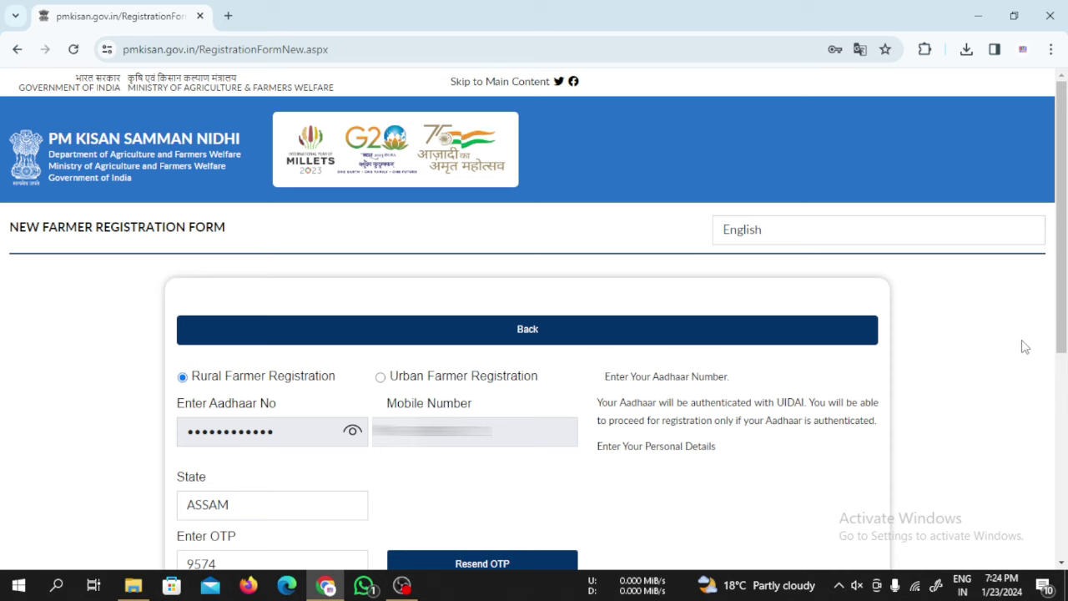
- Paste the Aadhaar OTP, replace the captcha with Em5mRp, and verify the Aadhaar OTP
scroll(1051, 299, down, 3)
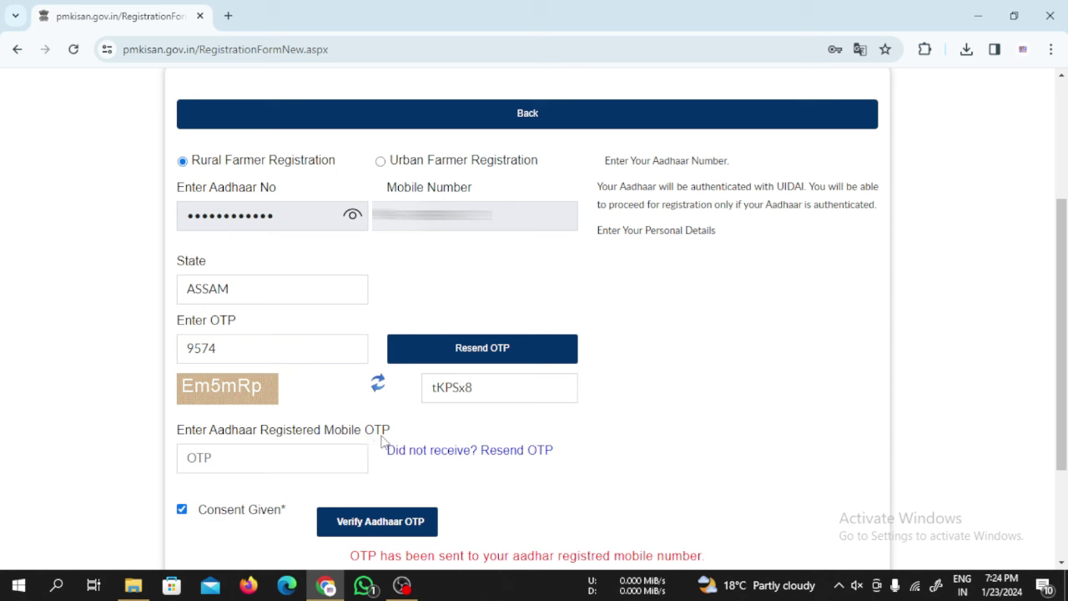
key(ctrl+v)
drag(484, 388, 407, 398)
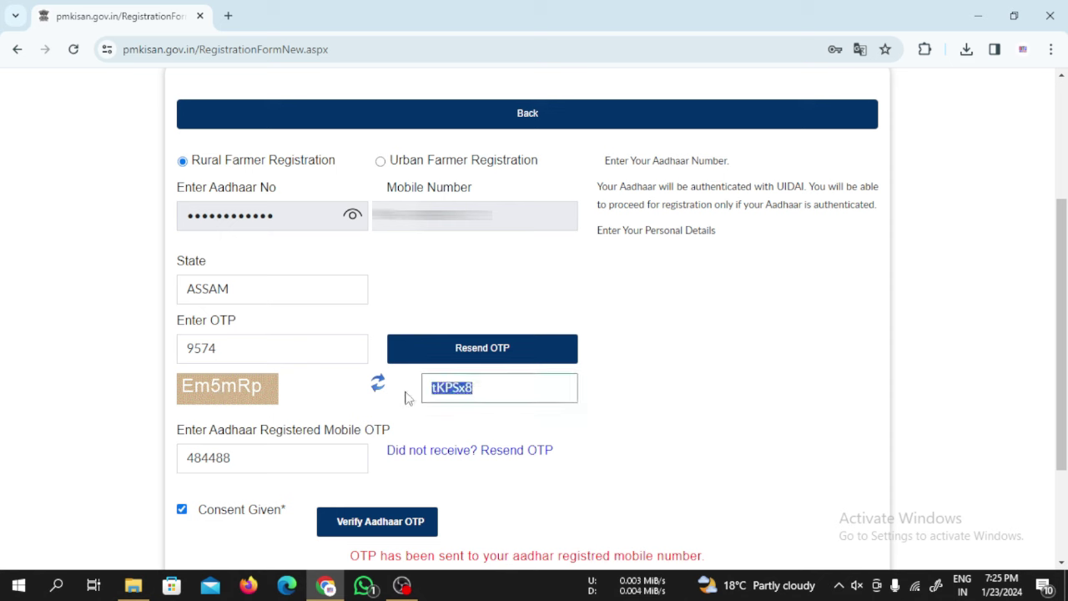
key(BackSpace)
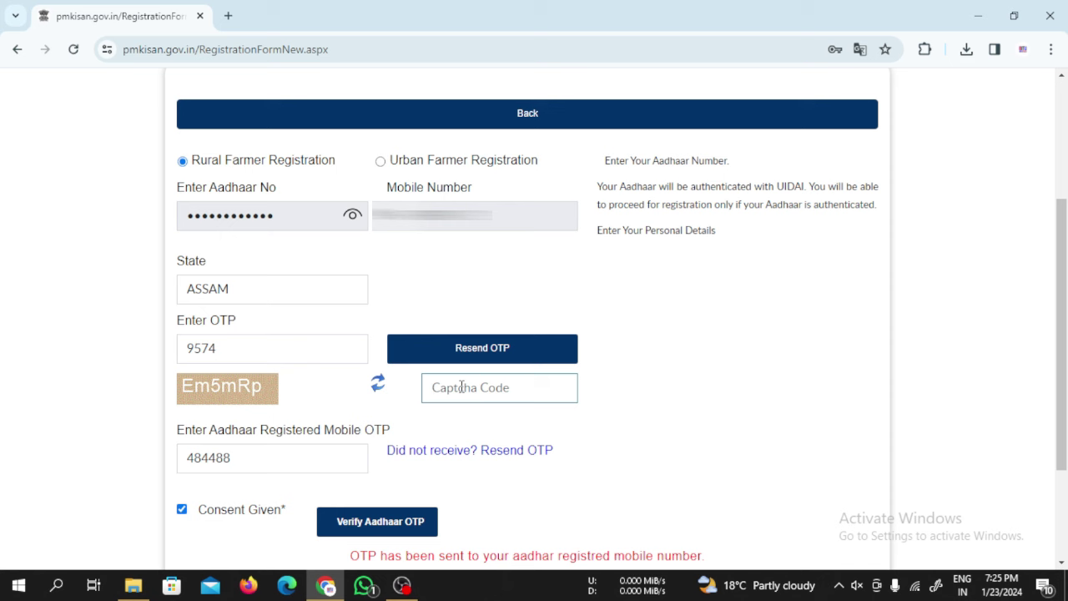
text(Em5mRp)
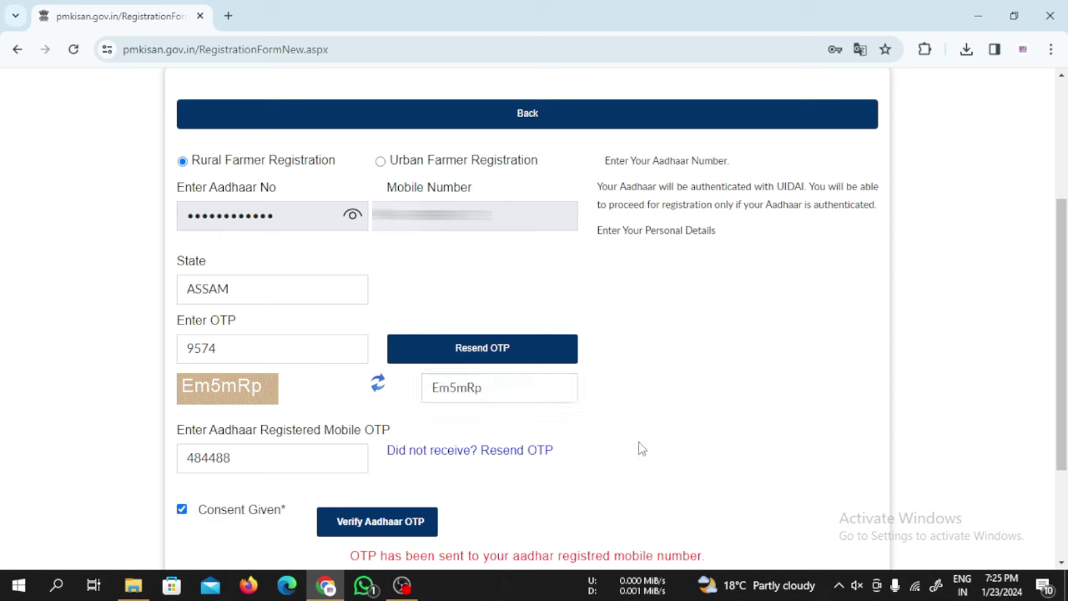
click(383, 526)
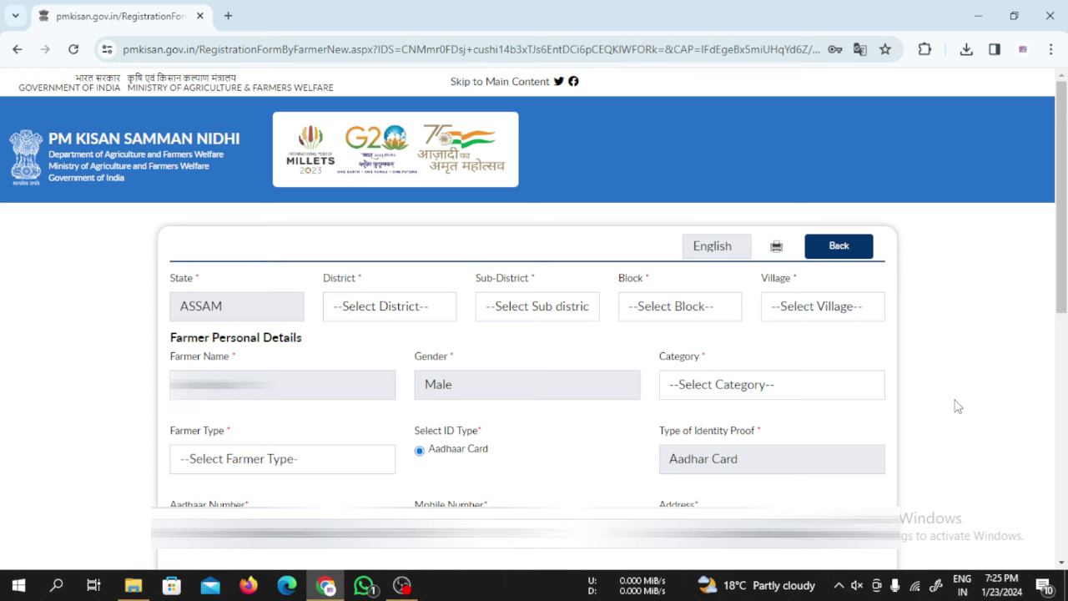
- Review the Category dropdown options on the farmer details form without choosing one
scroll(959, 406, down, 2)
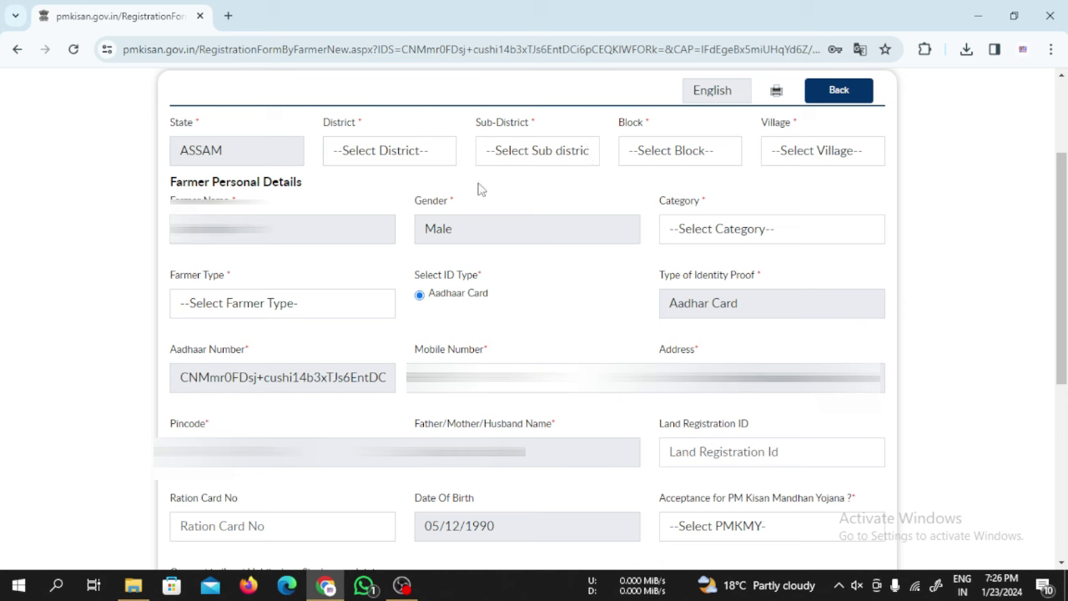
click(688, 236)
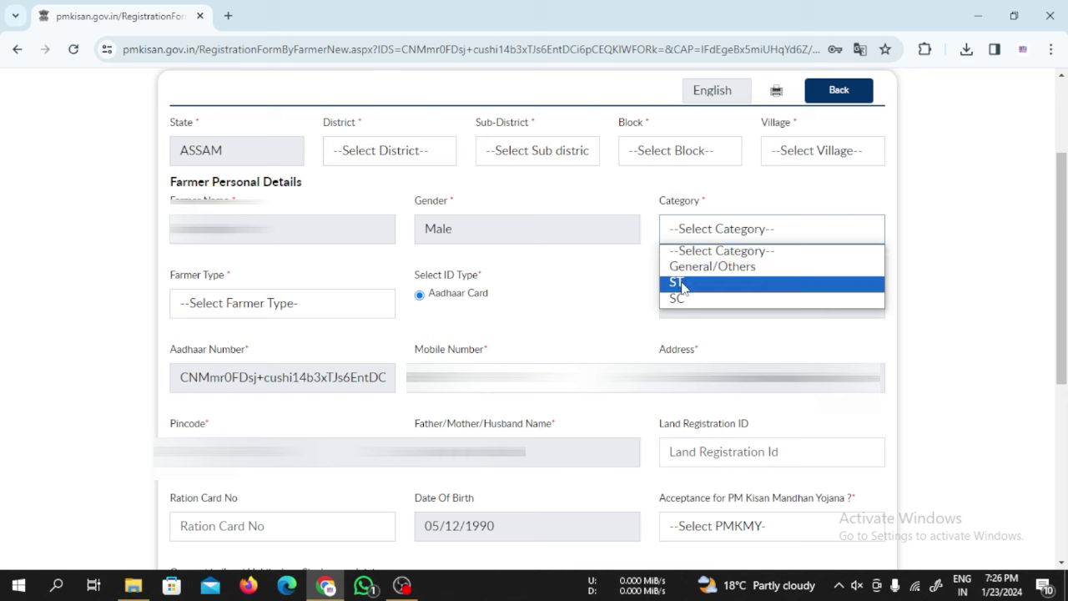
click(638, 297)
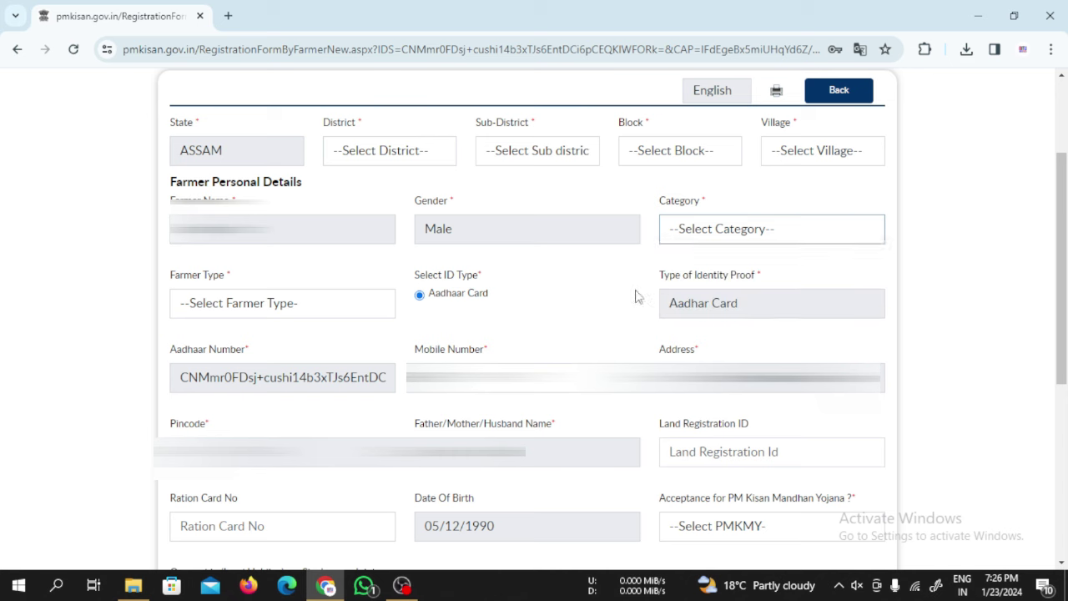
- Set farmer type to Small (1-2Ha) and leave the land registration ID blank
click(284, 306)
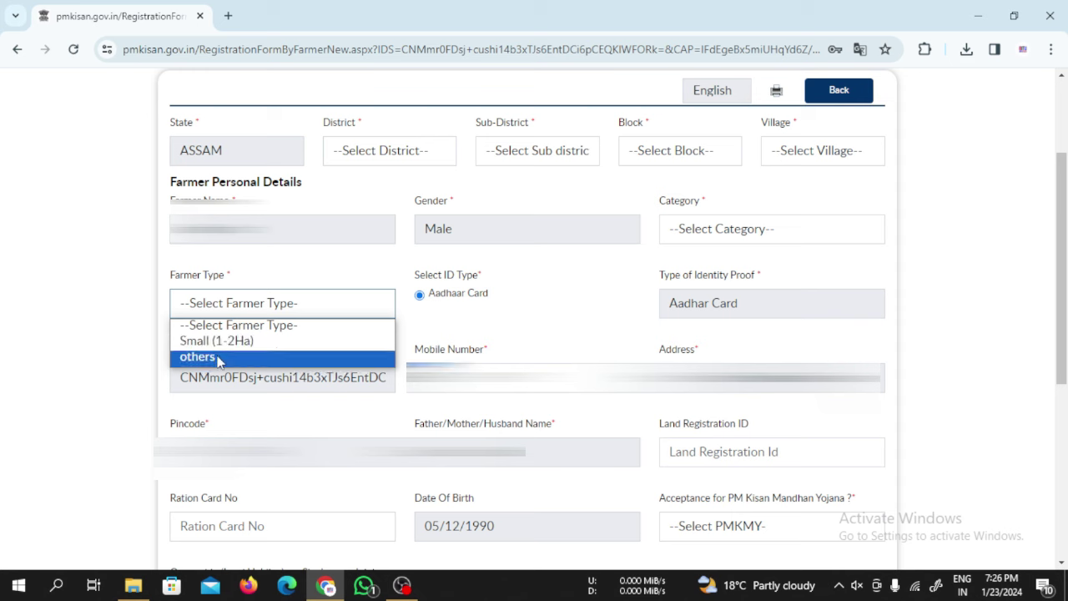
click(232, 343)
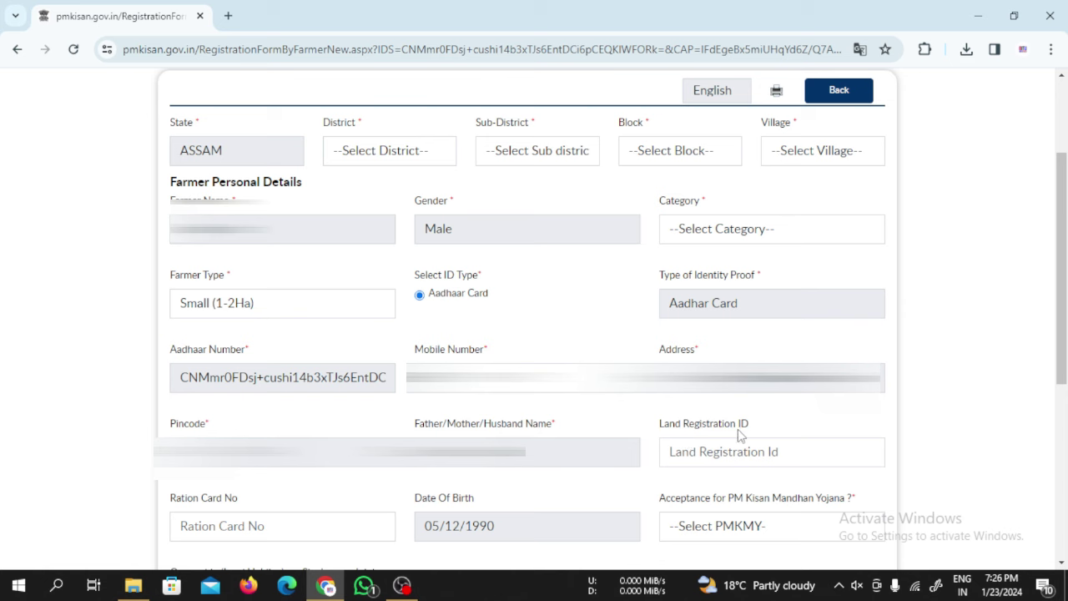
click(699, 451)
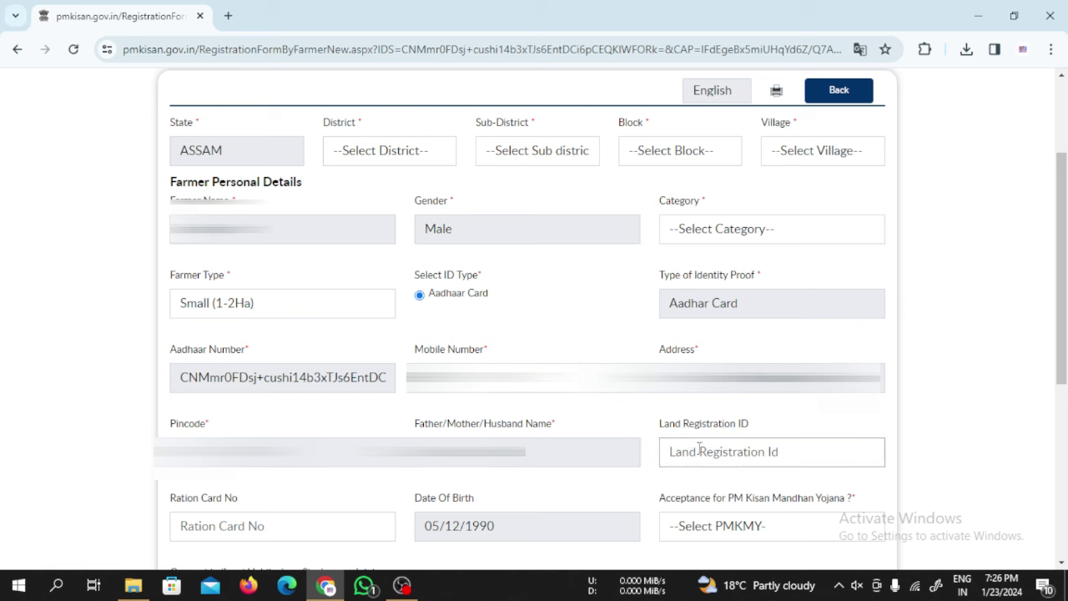
click(780, 433)
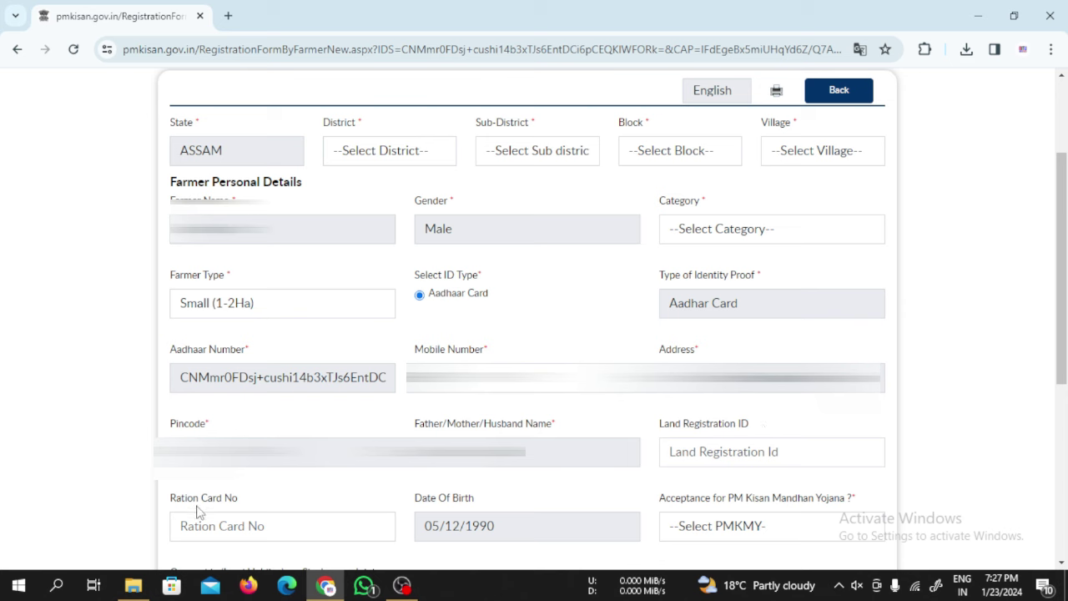
- Leave Ration Card No empty and answer No for PM Kisan Mandhan Yojana
click(218, 523)
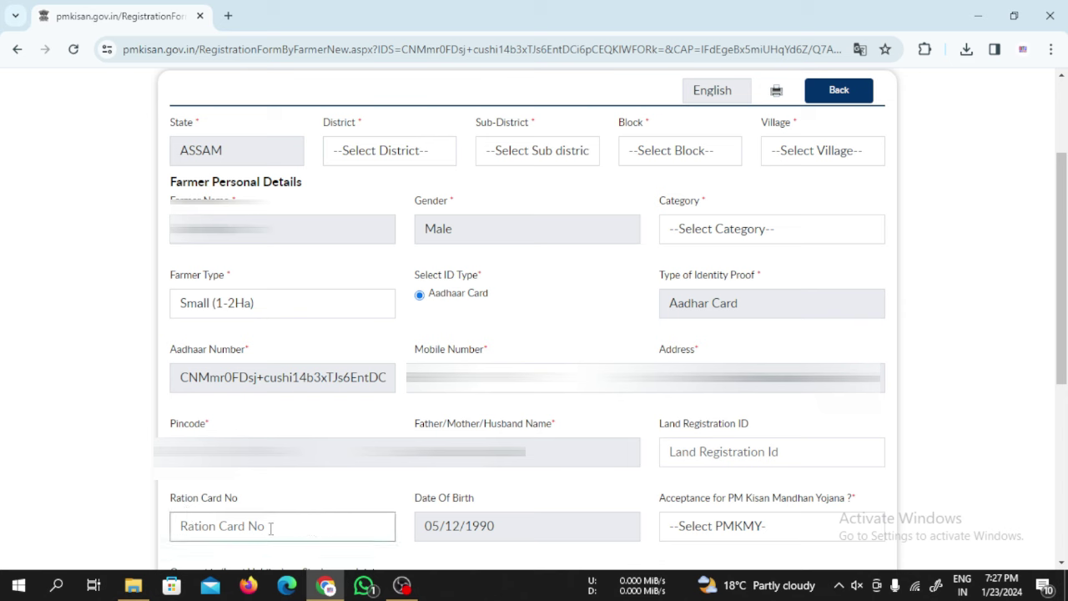
click(406, 502)
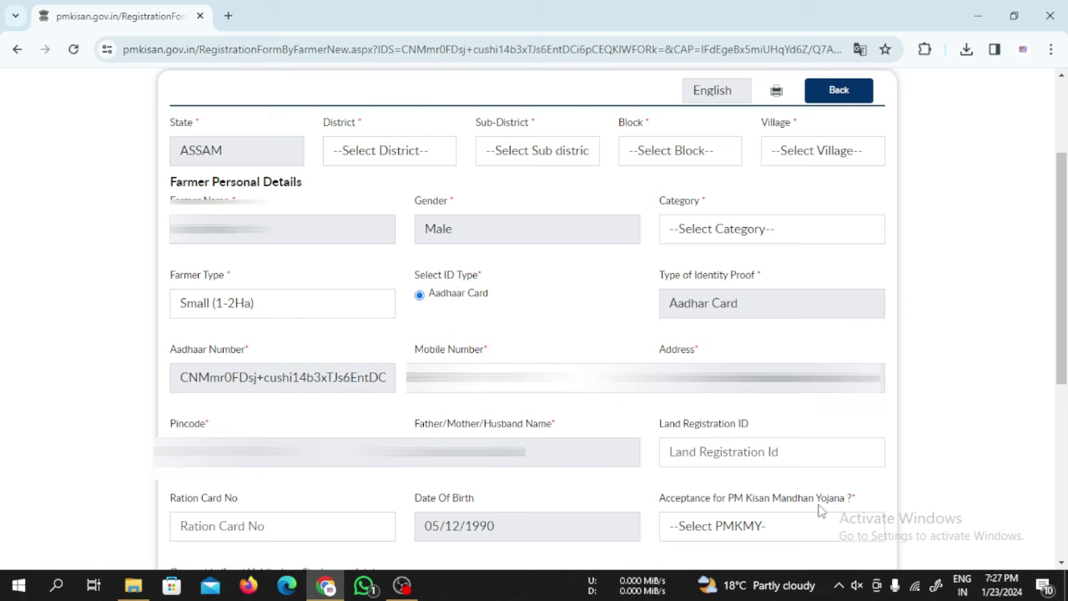
click(725, 528)
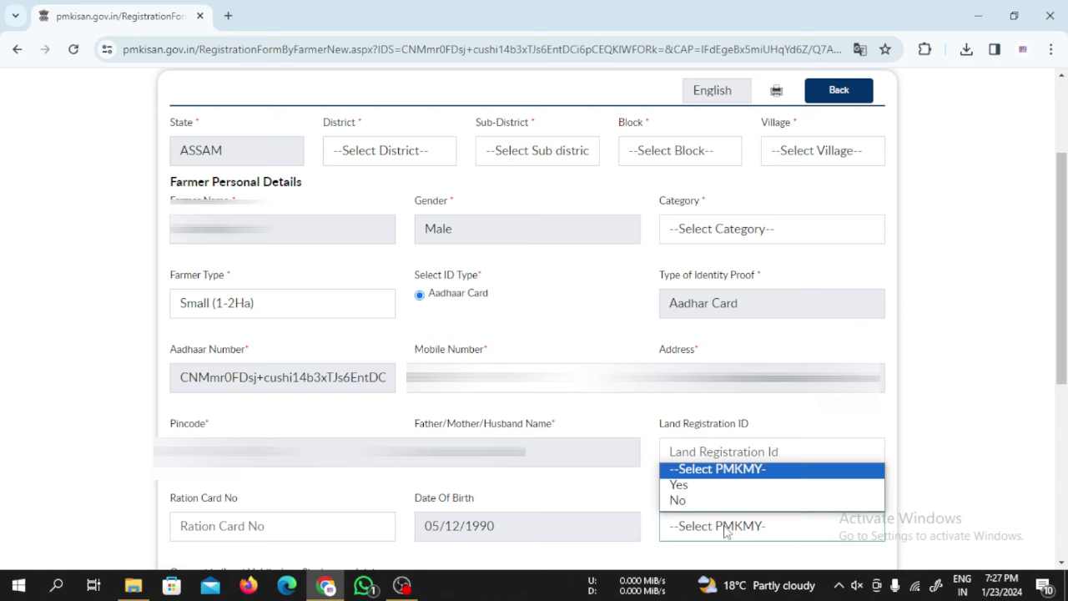
click(680, 502)
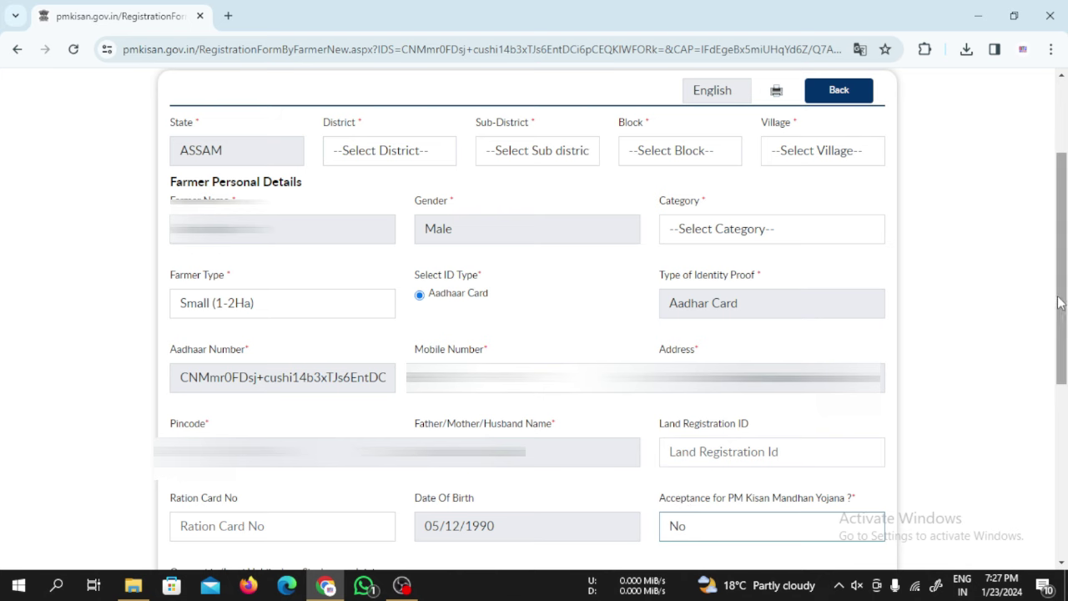
- Add a land detail entry and step through the Survey/Khata No, Dag/Khasra No and Area fields
scroll(1059, 302, down, 10)
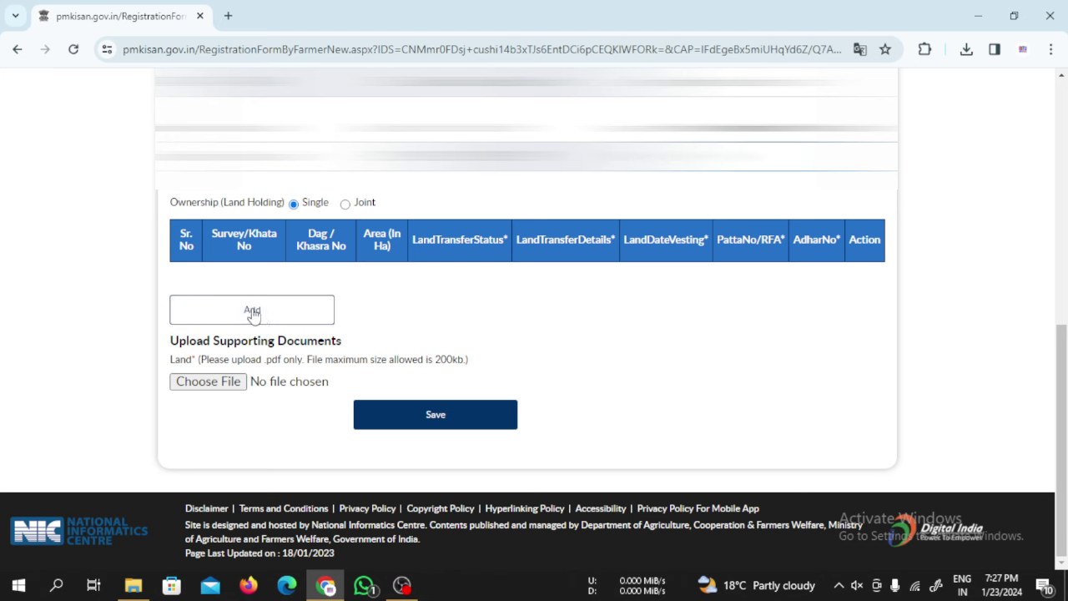
click(252, 311)
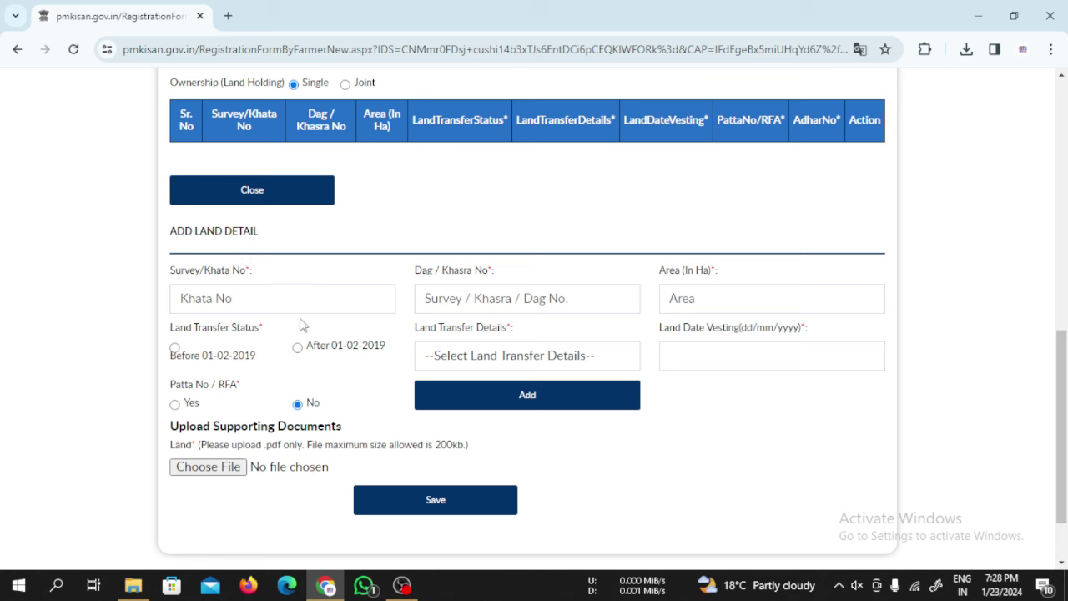
click(219, 299)
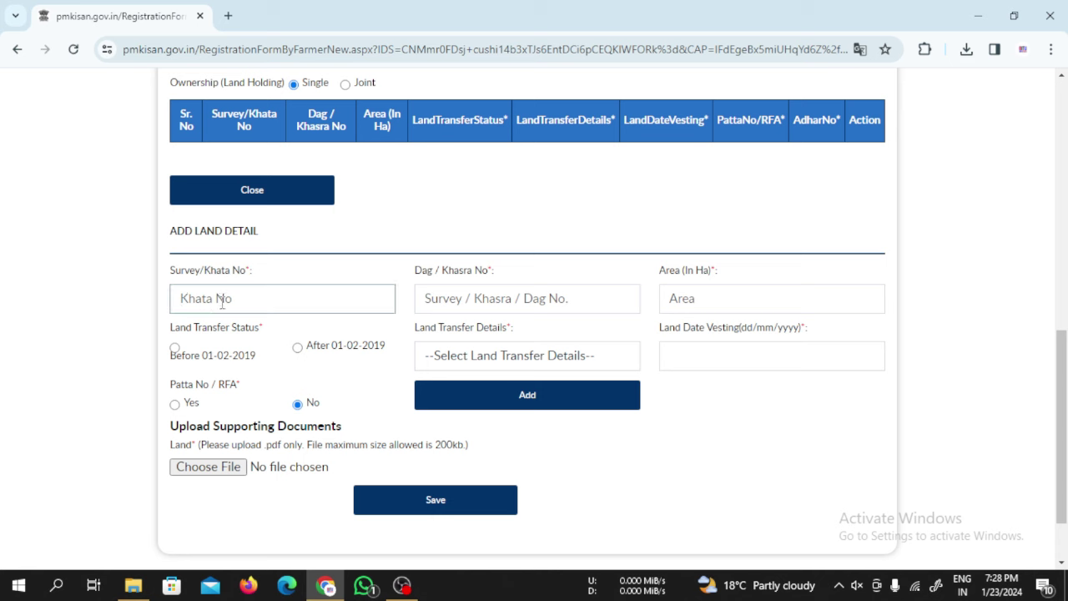
click(467, 298)
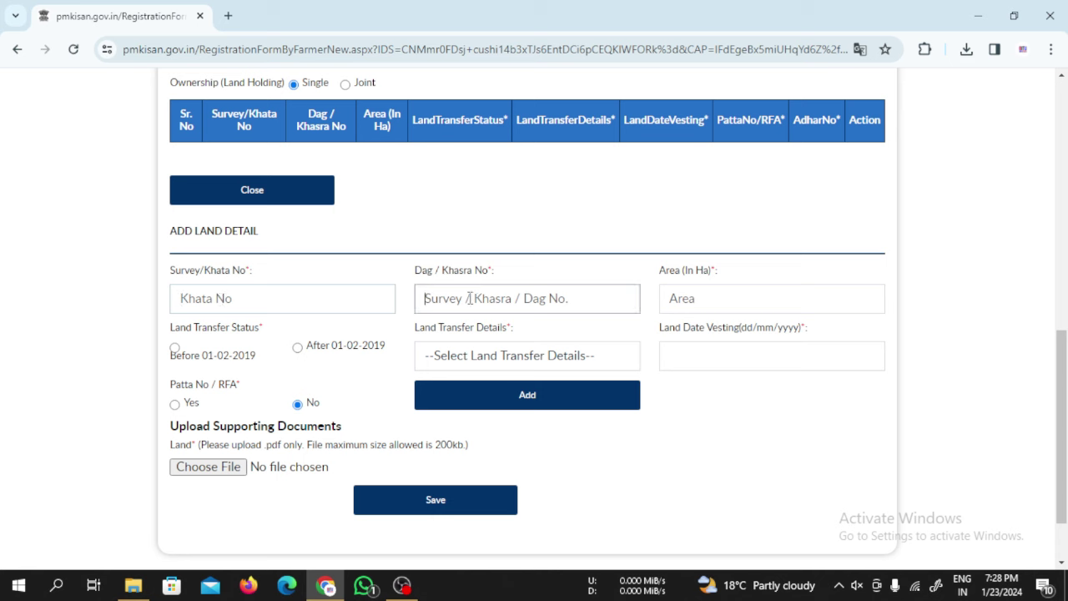
click(701, 302)
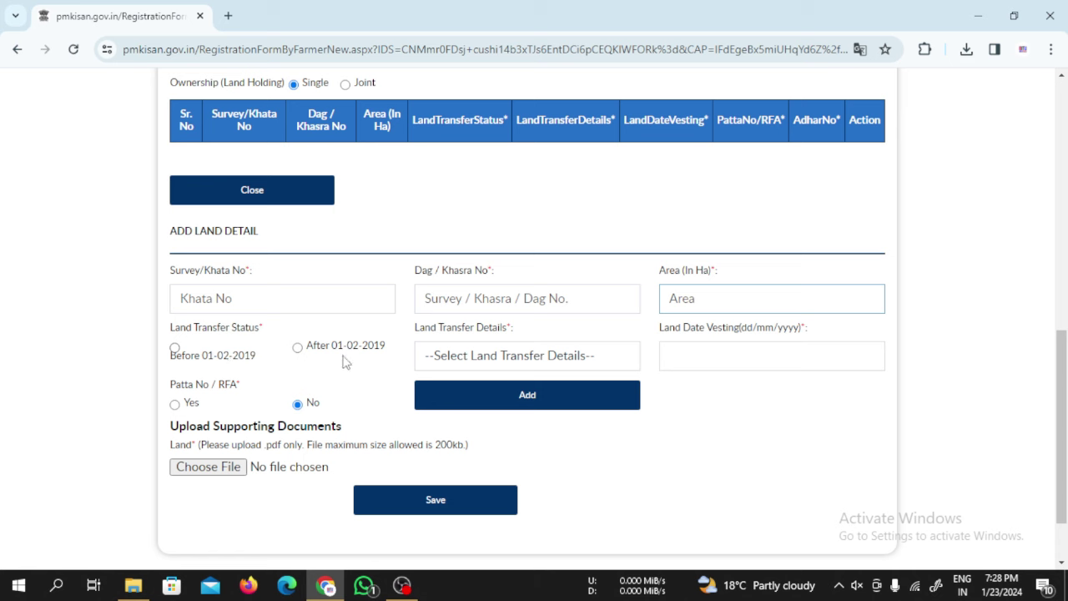
- Set land transfer status to Before 01-02-2019, leaving Land Transfer Details unselected
click(175, 348)
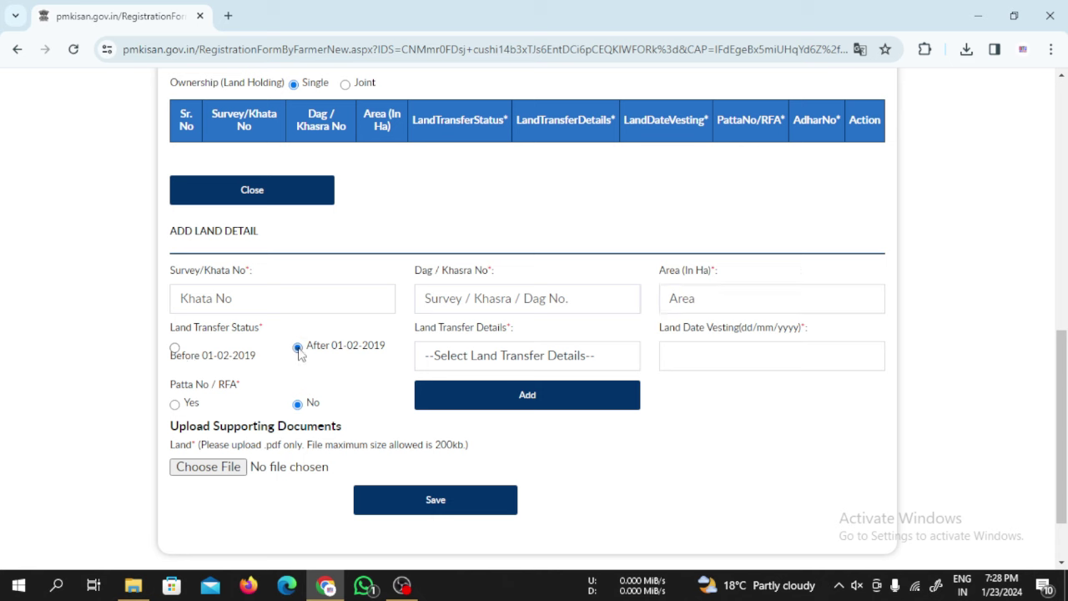
click(175, 349)
click(515, 357)
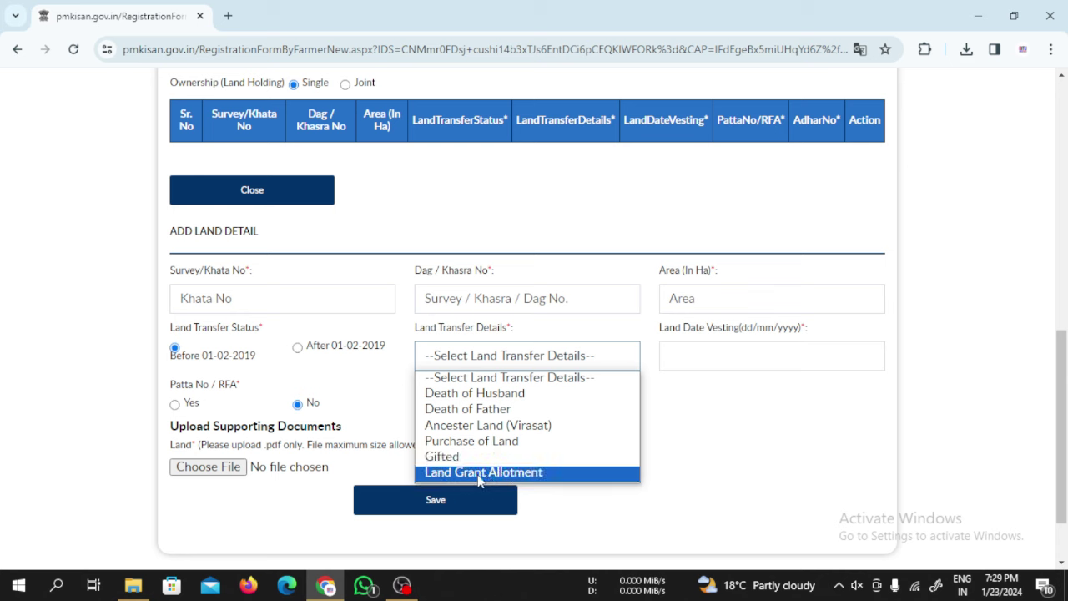
click(696, 406)
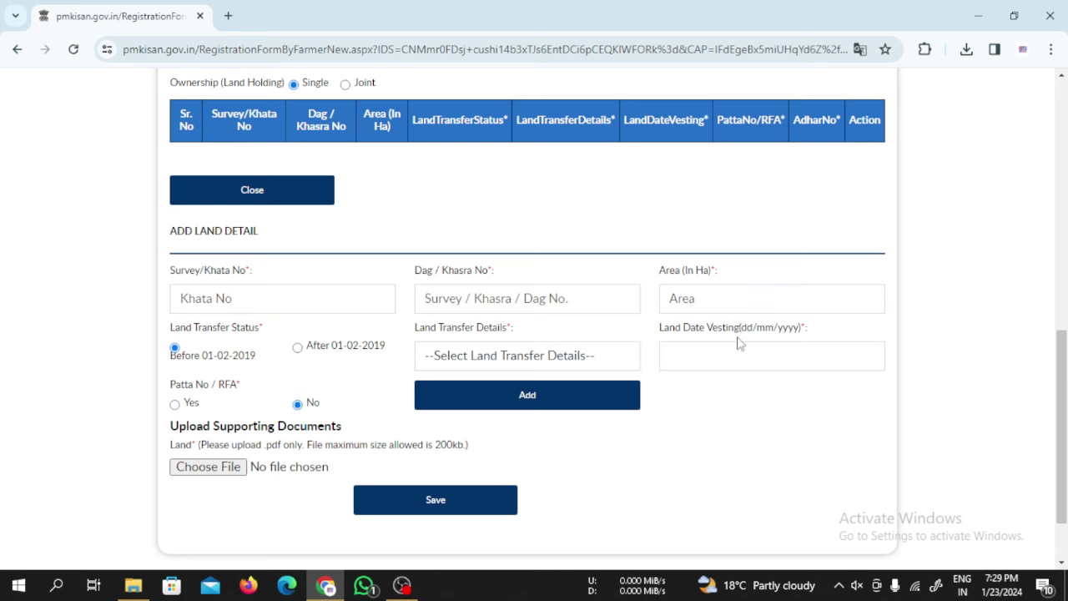
click(686, 353)
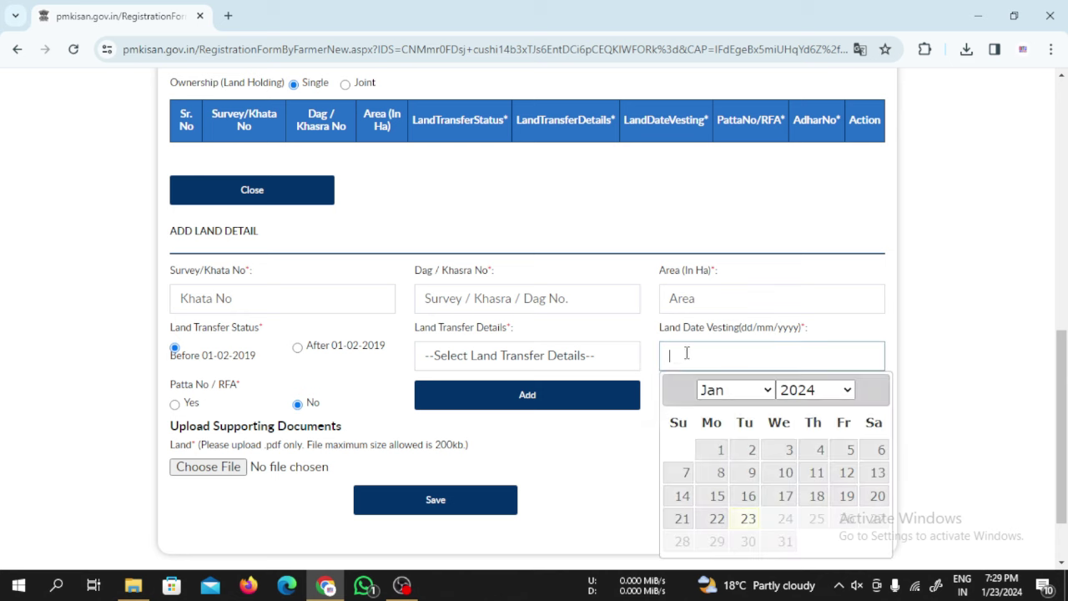
click(654, 391)
click(684, 357)
click(832, 390)
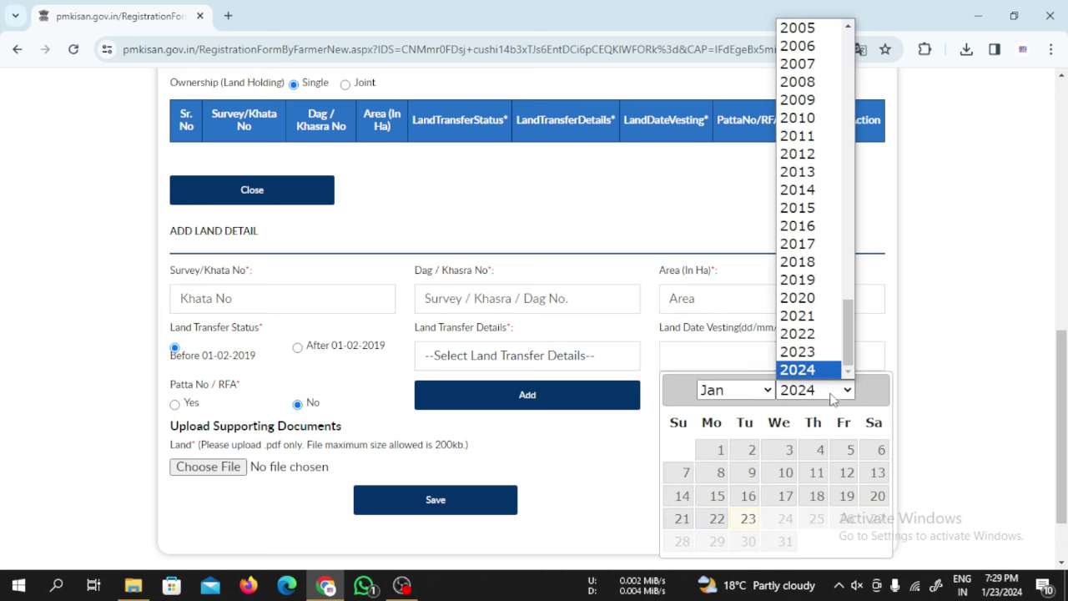
click(741, 392)
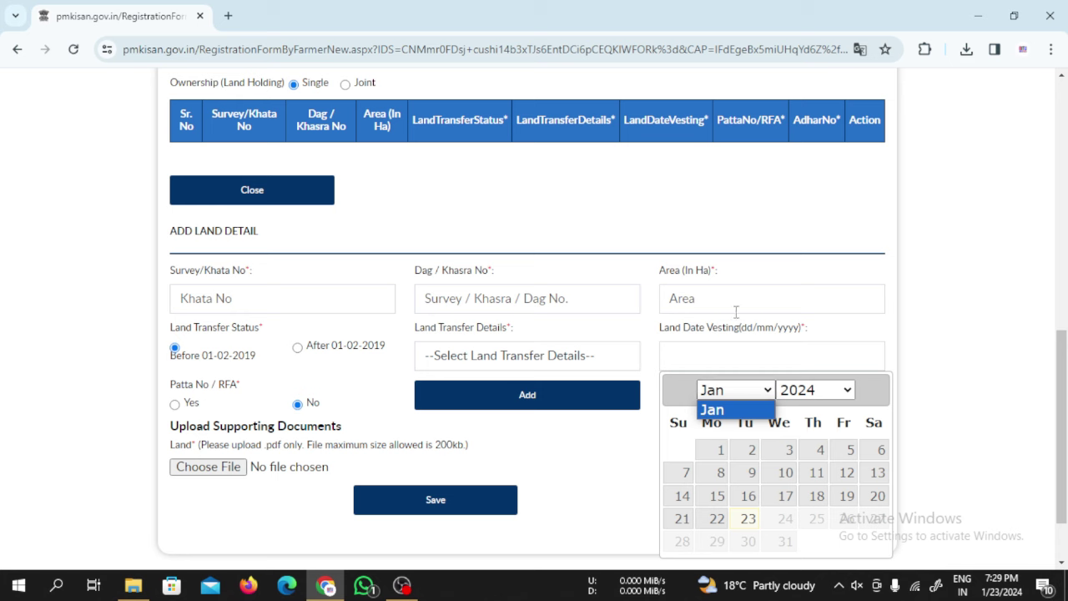
click(645, 444)
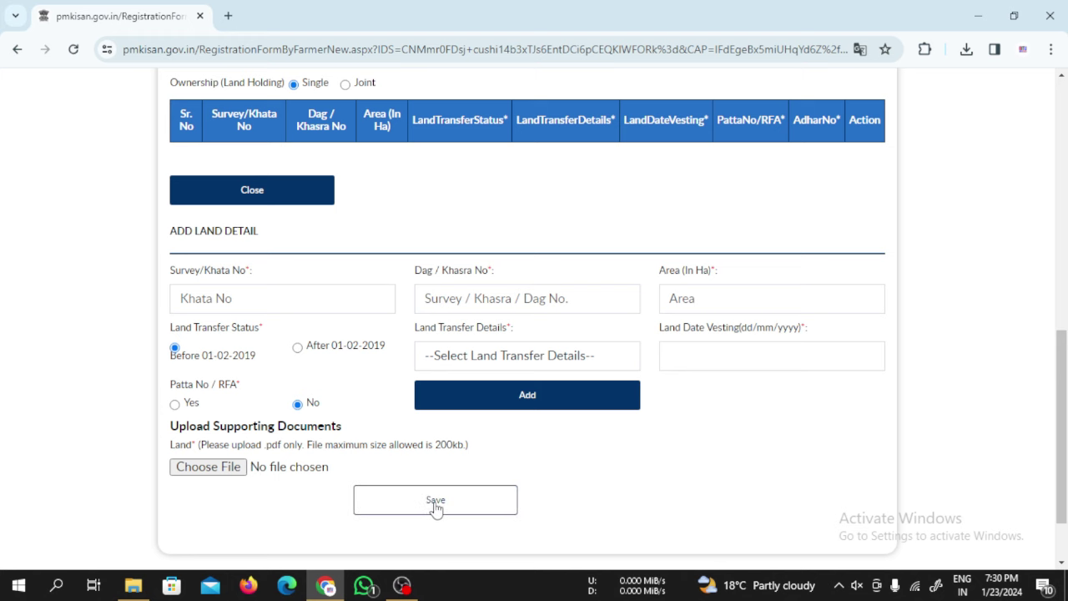
- Save the registration and highlight the issued Farmer Id on the status page
click(432, 505)
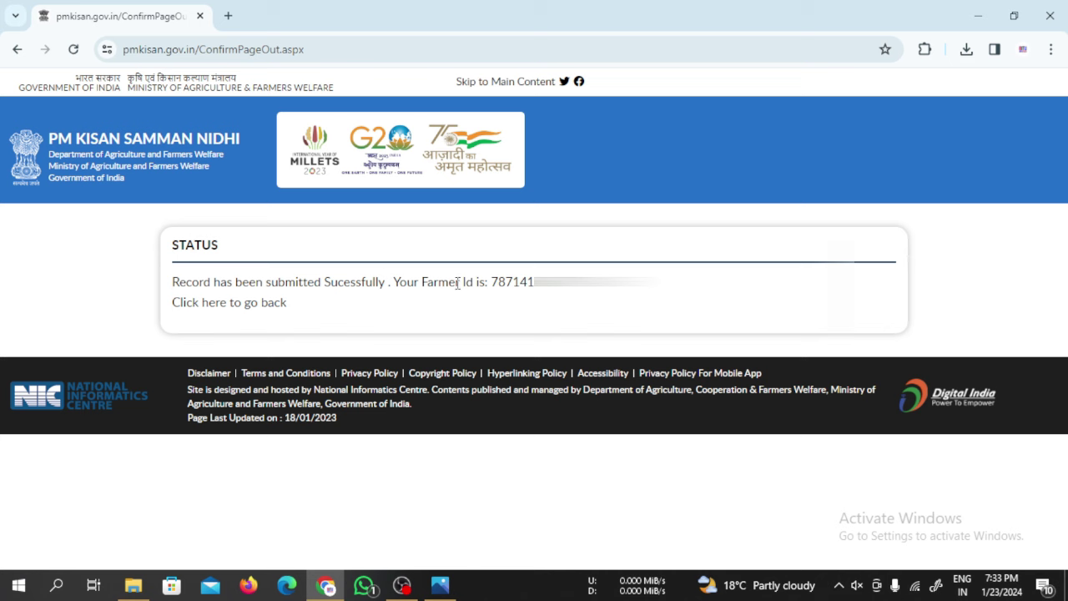
drag(493, 286, 655, 283)
click(660, 284)
- Go back from the status page to the PM-Kisan home page and close the promotional popup
click(407, 310)
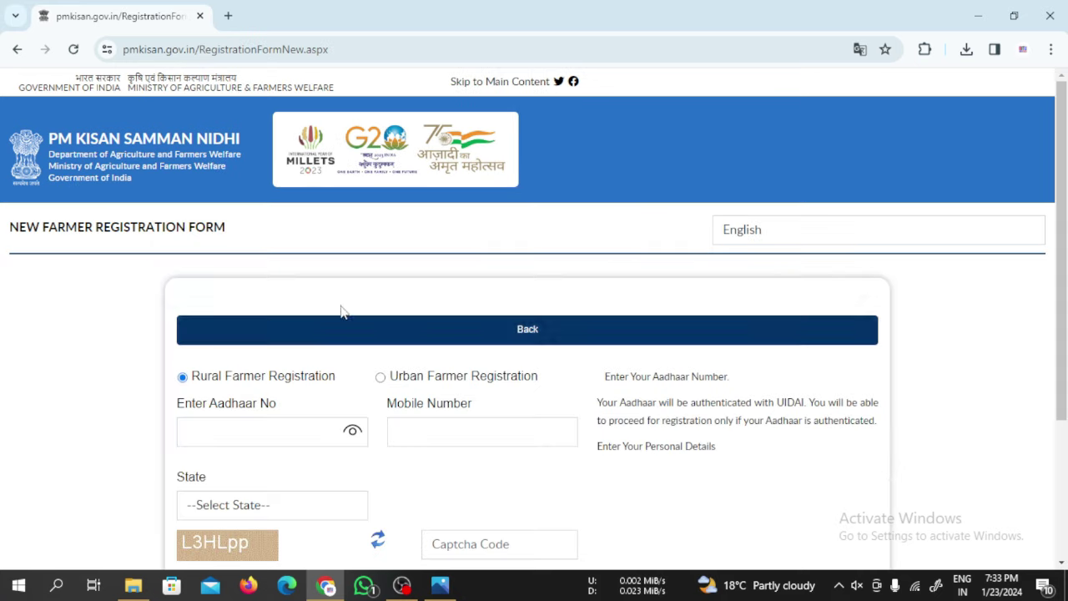
click(491, 336)
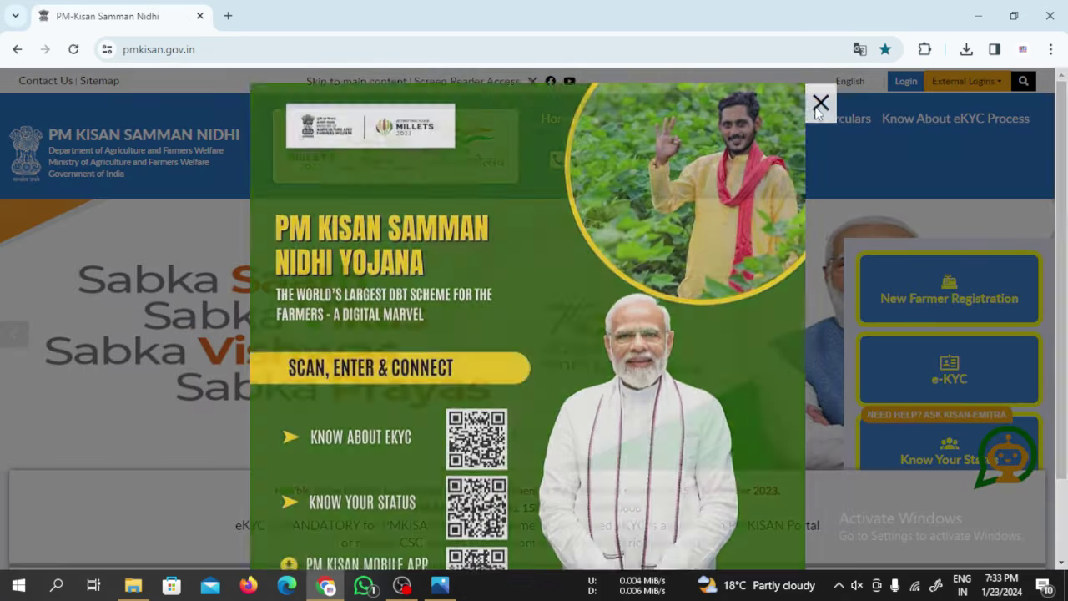
click(819, 111)
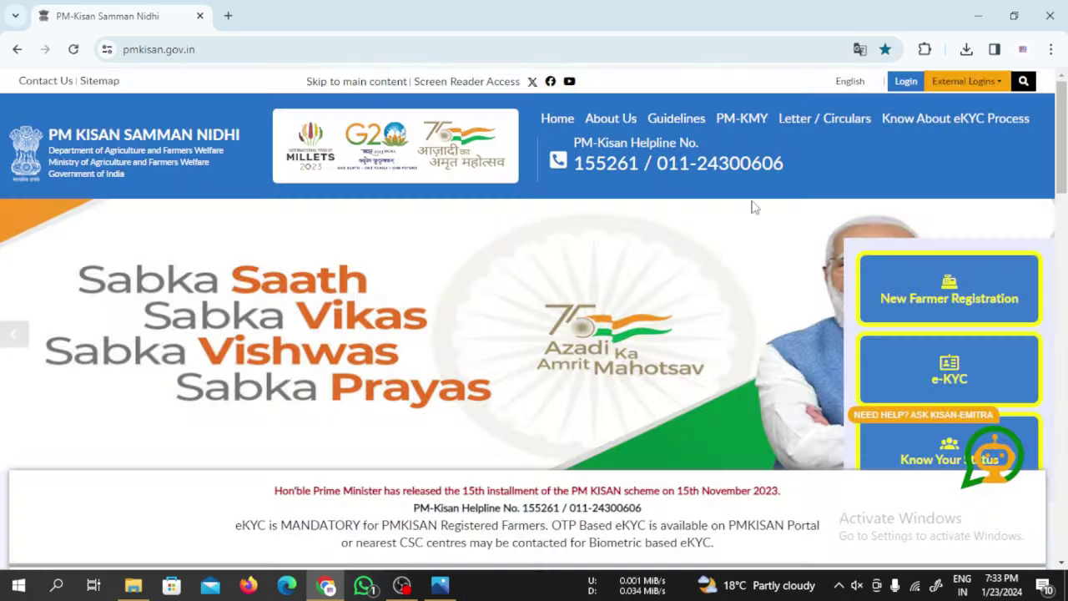